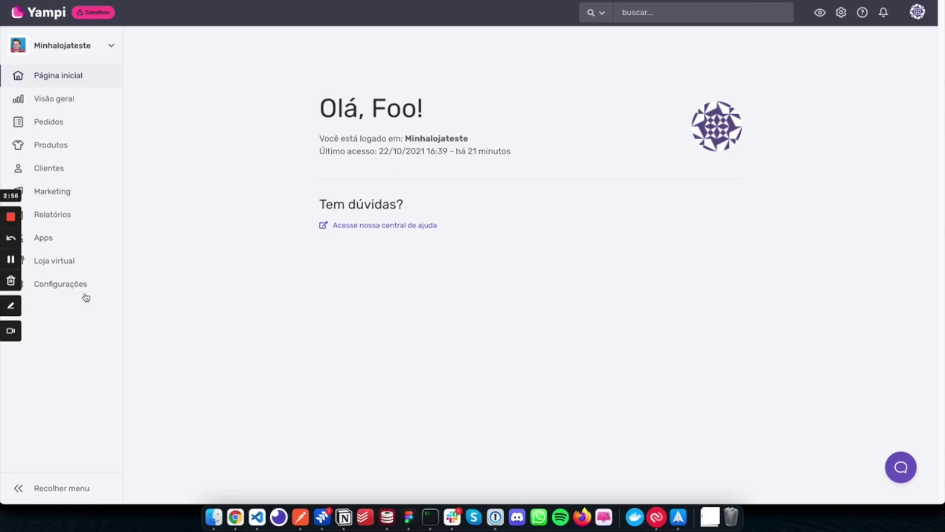
- Open the Pagar.me - Minhalojateste affiliation from the checkout settings and review its fields and the Retentativa Transparente section
mouse_move(92, 285)
left_click(150, 343)
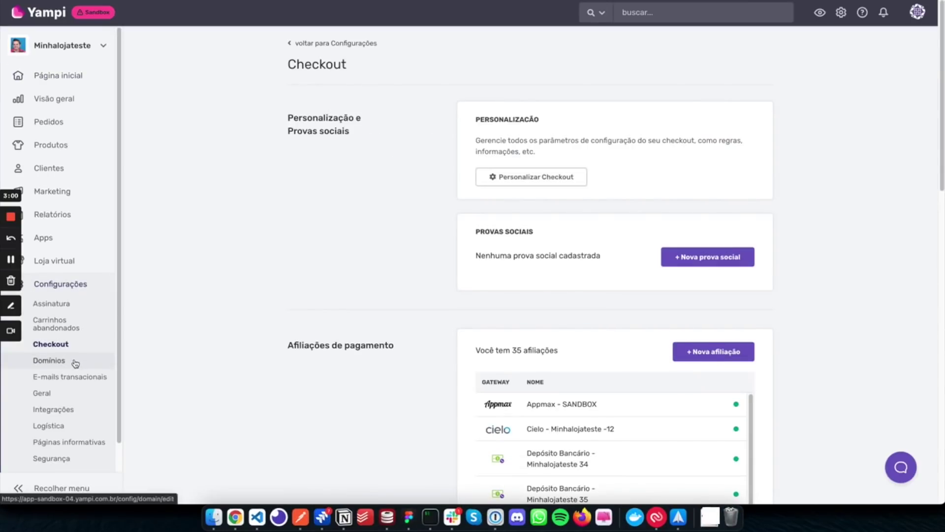
scroll(306, 295, "down", 5)
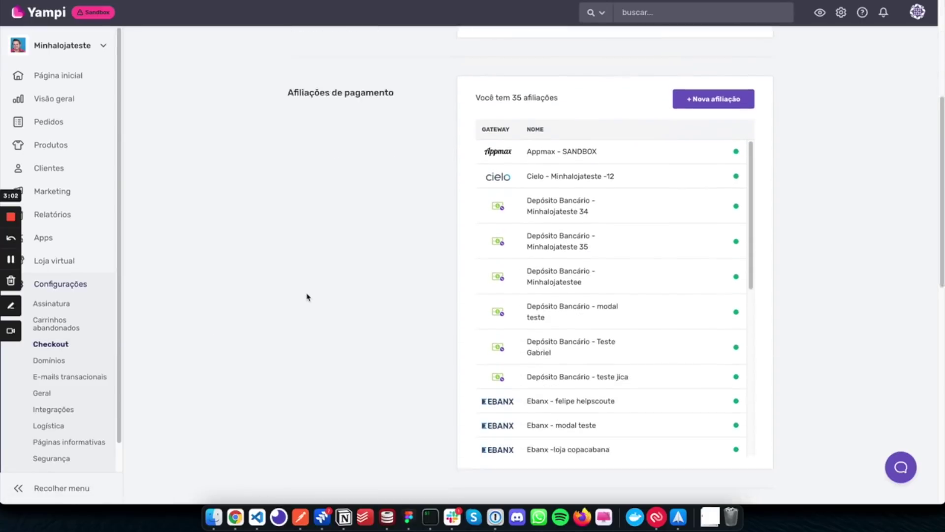
scroll(713, 262, "down", 6)
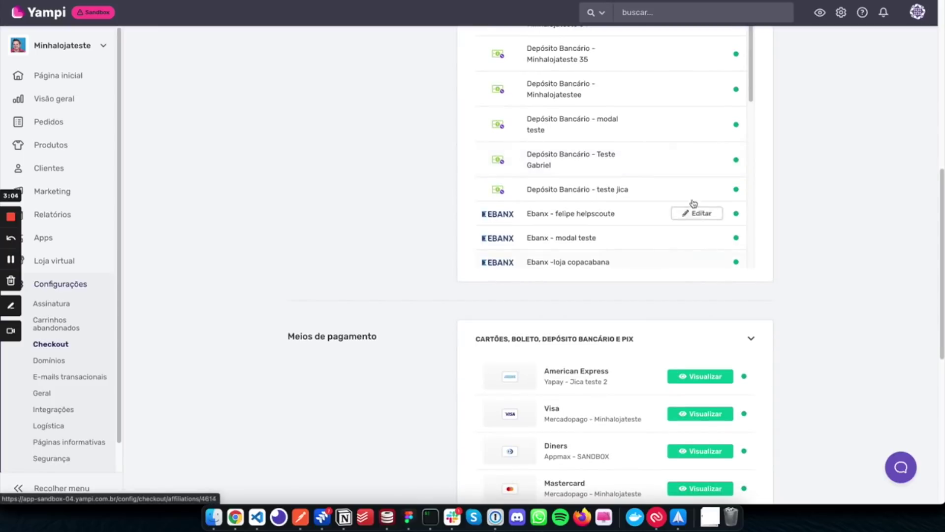
scroll(643, 180, "down", 5)
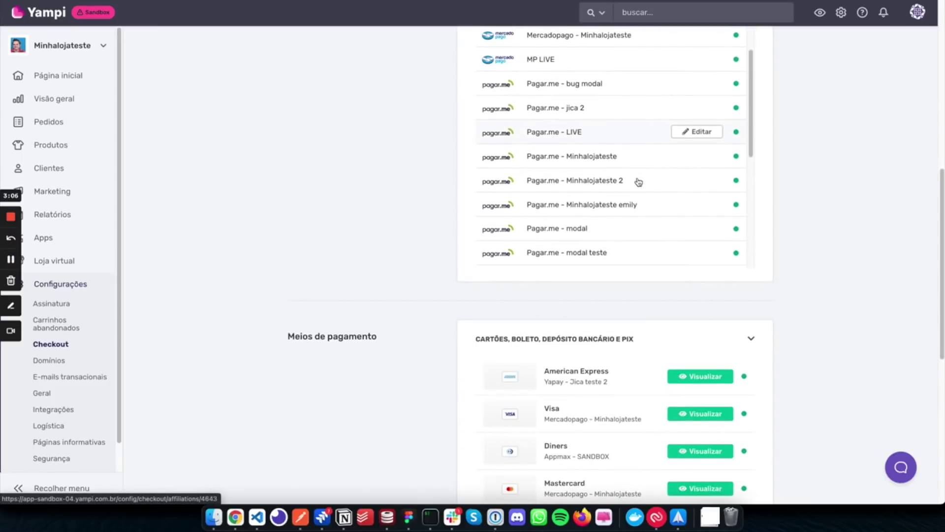
scroll(660, 158, "down", 1)
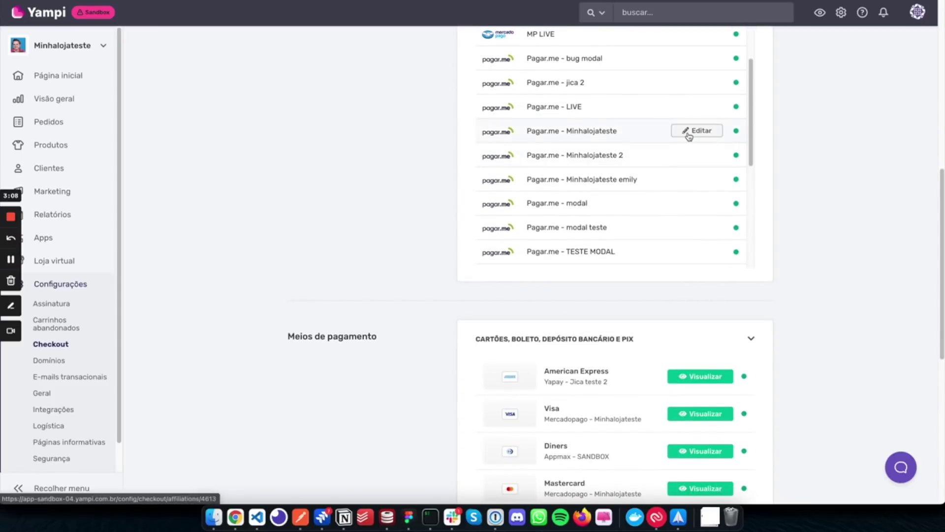
left_click(689, 131)
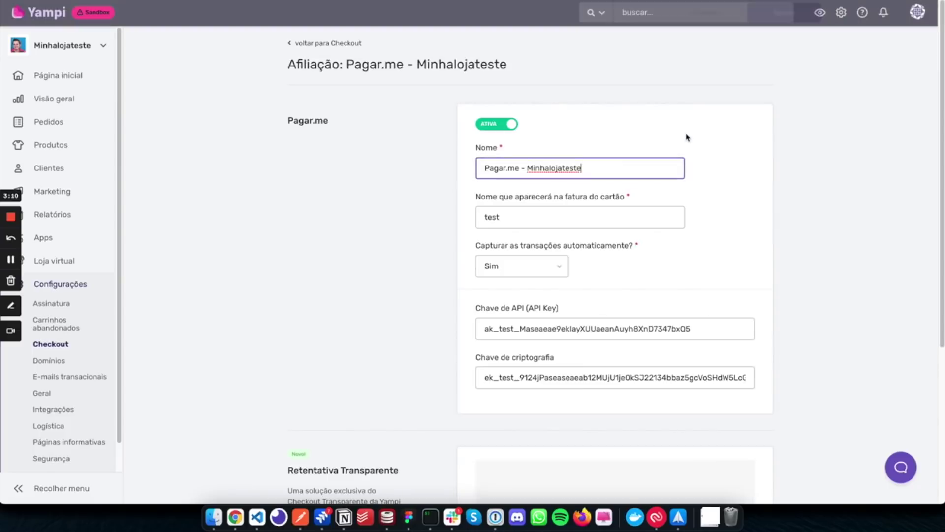
scroll(781, 197, "down", 5)
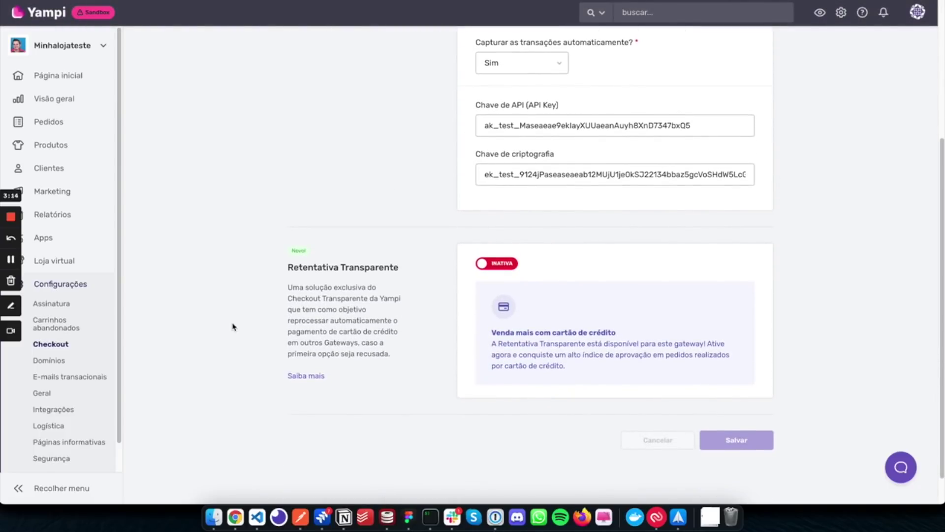
scroll(347, 292, "up", 5)
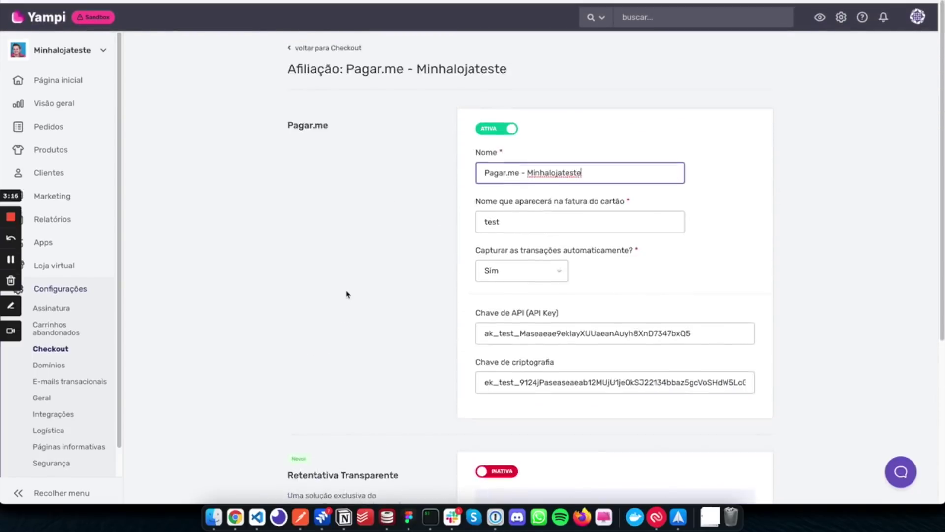
- Return to the checkout settings and examine the payment affiliations and the gateway assigned to each payment method
left_click(338, 43)
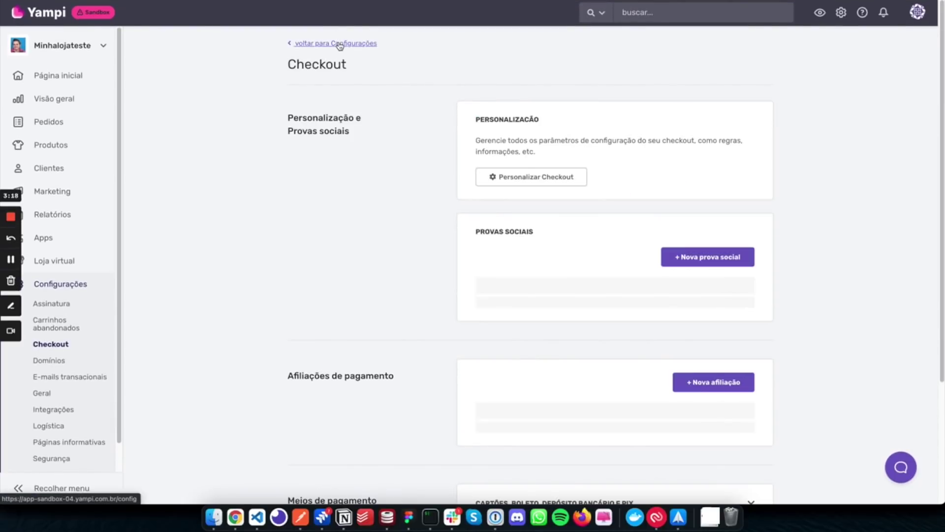
scroll(372, 210, "down", 1)
scroll(372, 211, "down", 10)
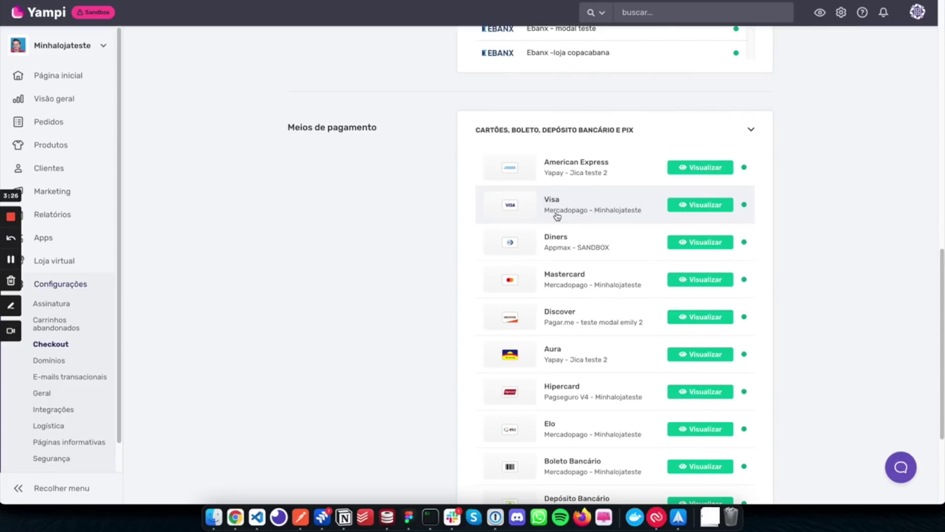
scroll(336, 265, "up", 4)
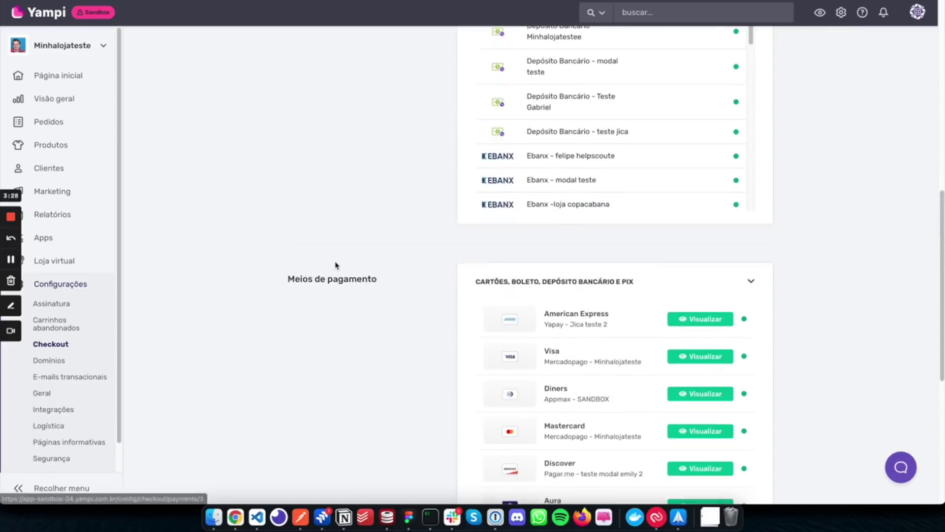
scroll(606, 117, "down", 4)
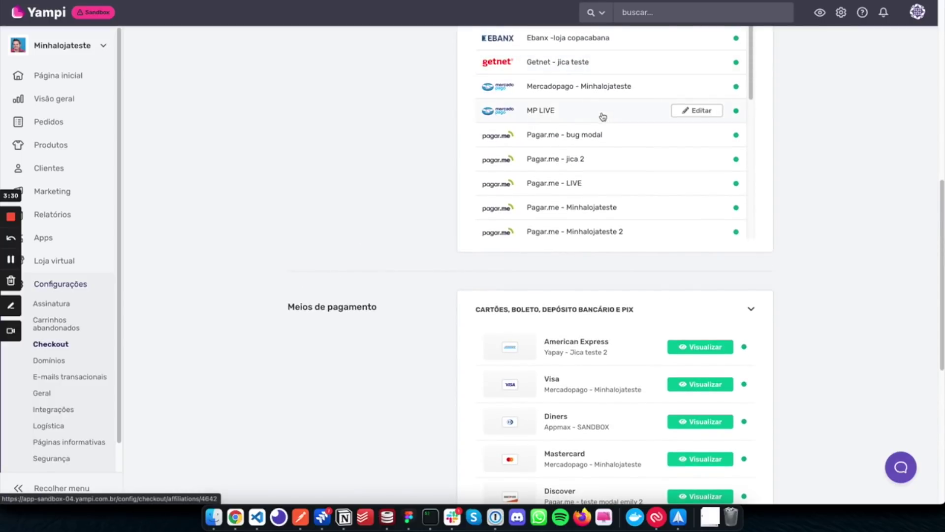
scroll(585, 158, "down", 4)
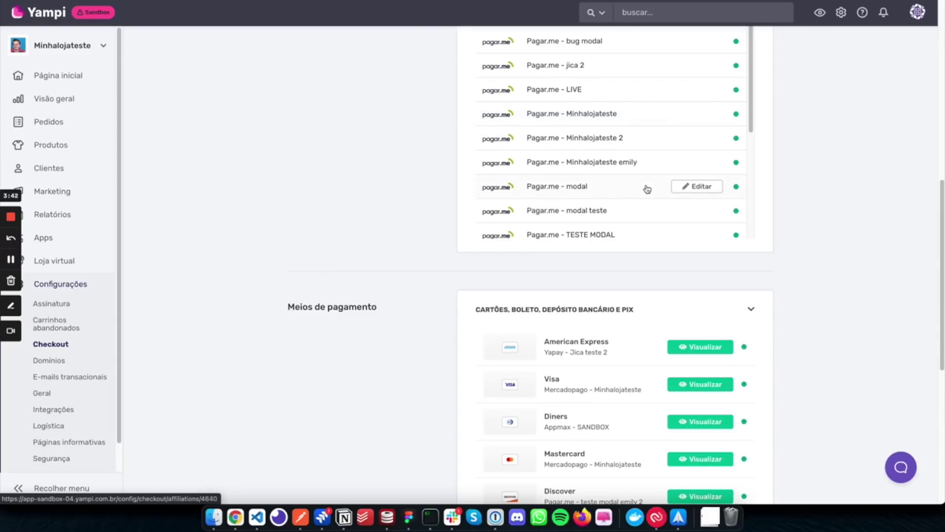
- Reopen the Pagar.me - Minhalojateste affiliation and preview Retentativa Transparente's retry rules and gateway restrictions by switching it on and back off
left_click(708, 119)
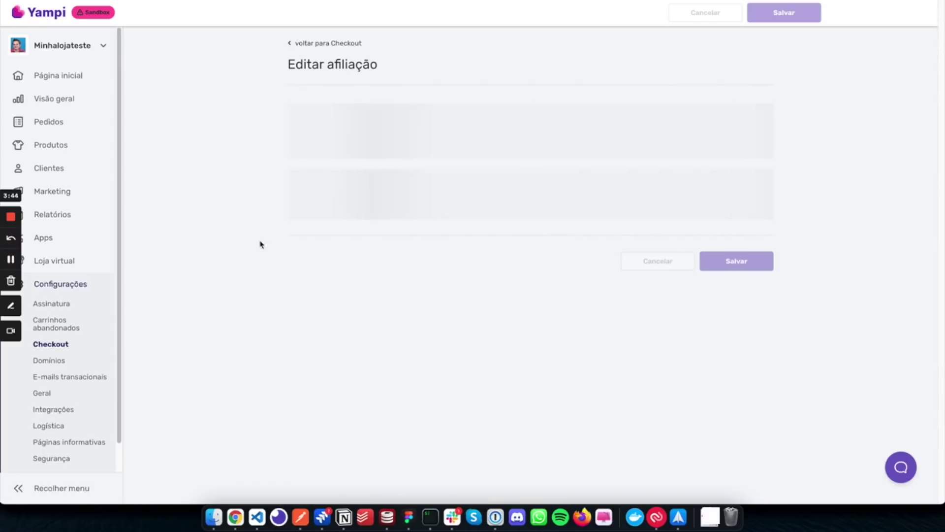
scroll(259, 243, "down", 4)
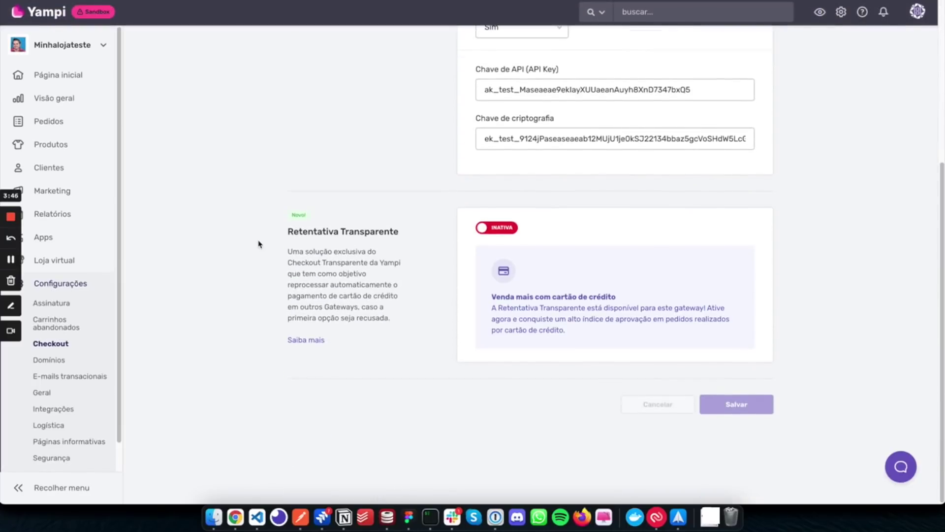
left_click(501, 229)
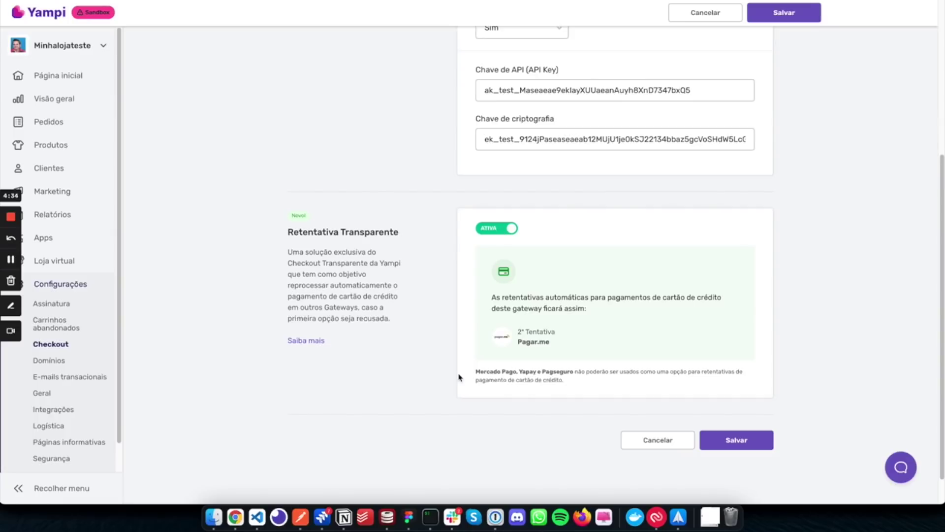
left_click_drag(474, 373, 573, 370)
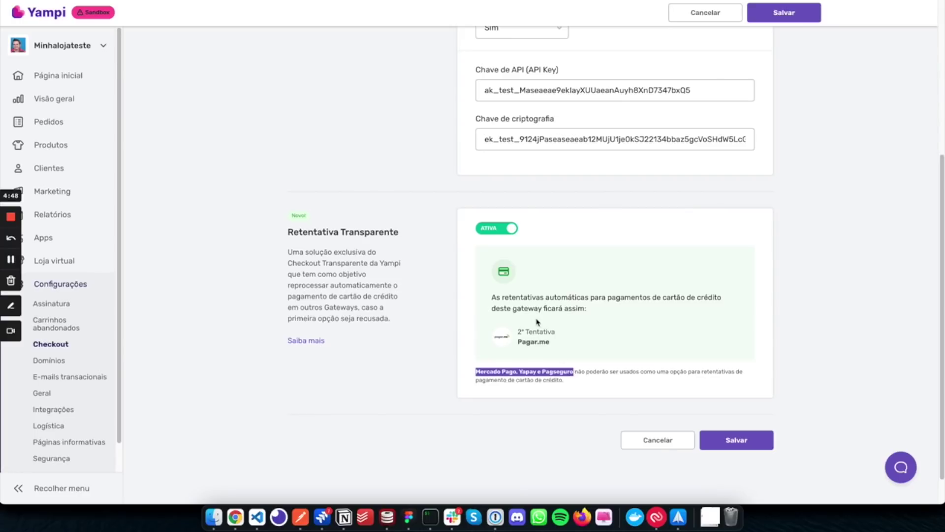
left_click(508, 229)
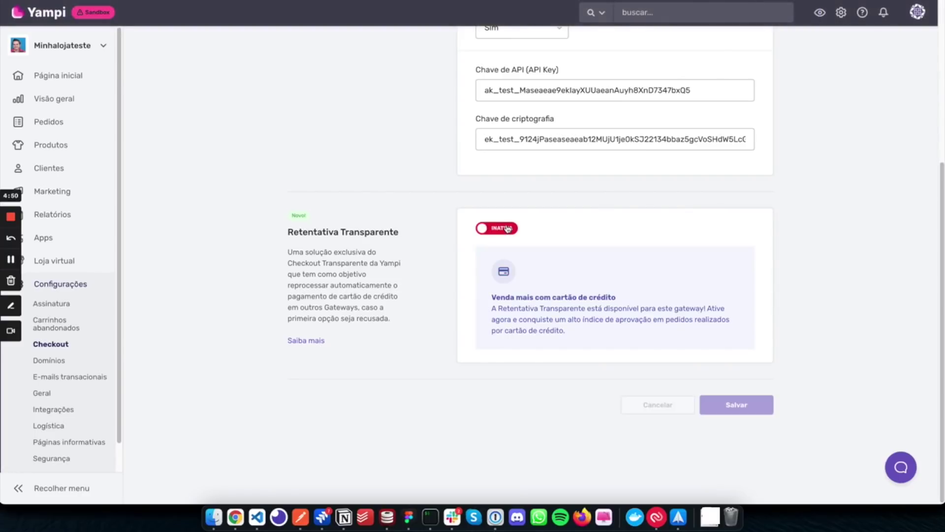
- Open the products page in a new tab and check the test cards and payment statuses in the Mercado Pago documentation
scroll(507, 228, "up", 5)
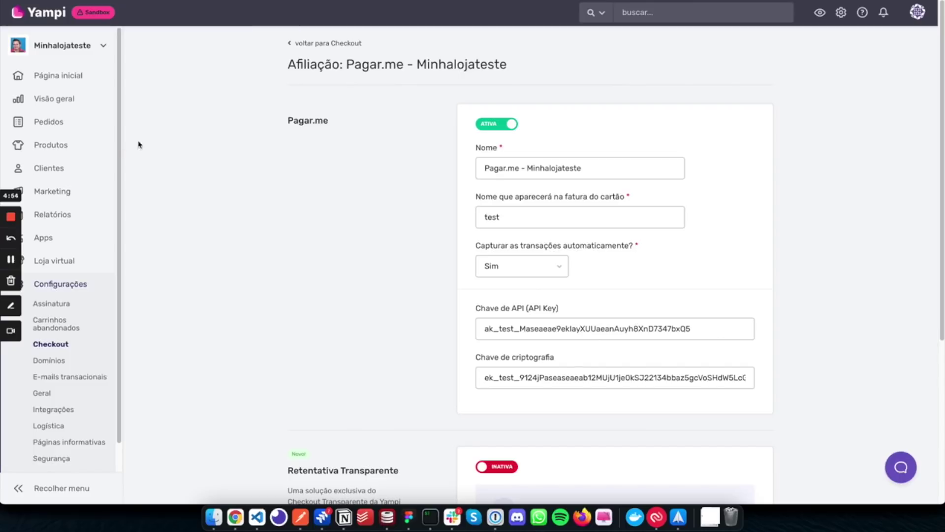
right_click(84, 146)
left_click(95, 153)
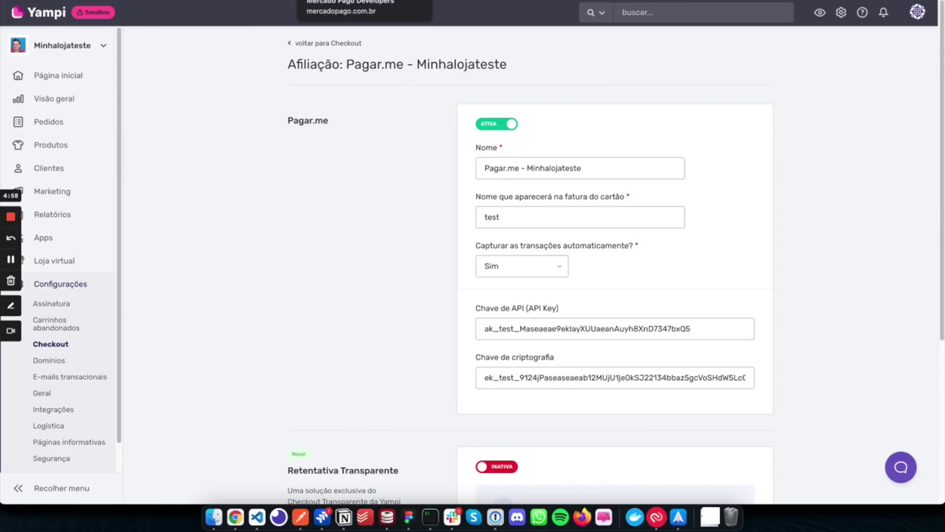
left_click(344, 3)
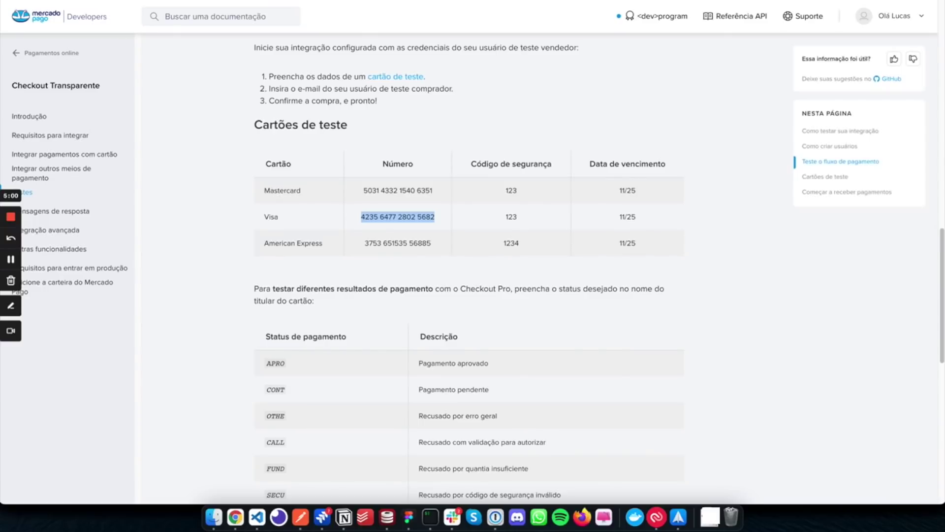
scroll(400, 148, "down", 5)
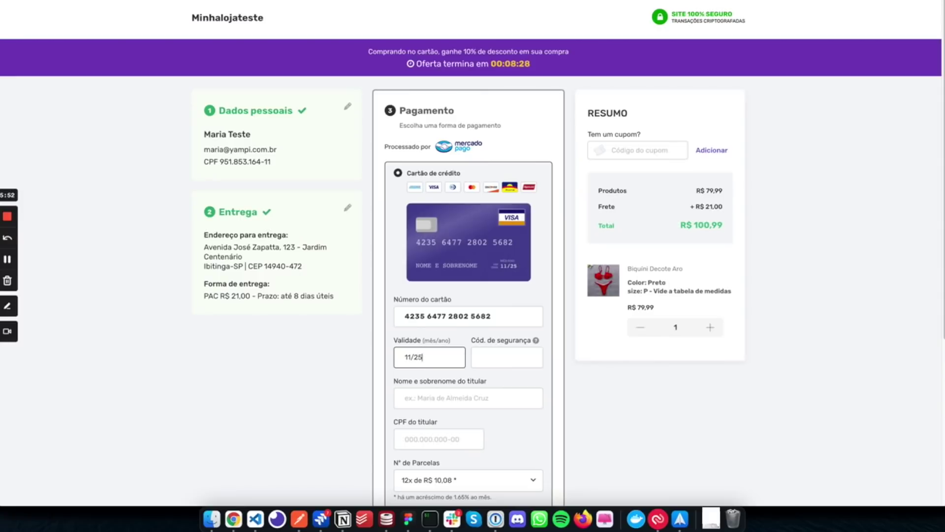
- Complete the test card payment with the security code, holder name FUND and the holder's CPF, submit the purchase and dismiss the result dialog
key("Tab")
type("FUND")
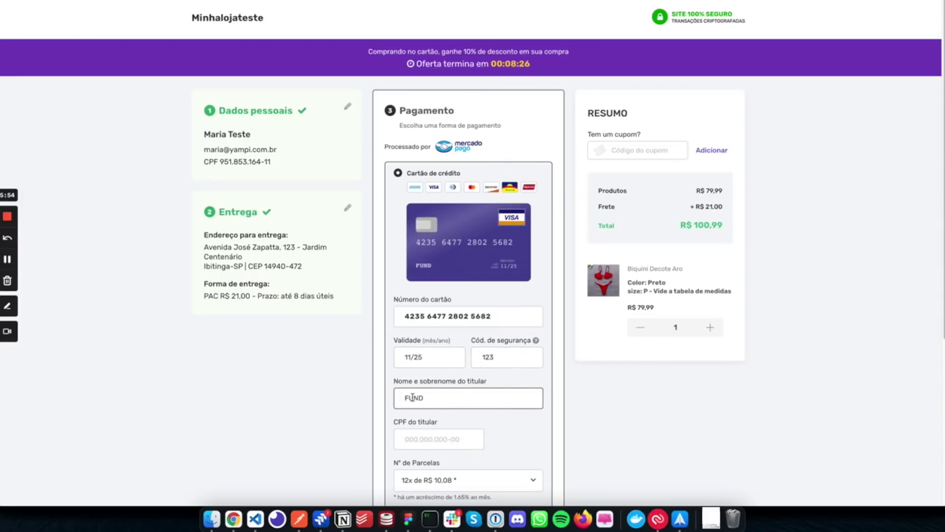
scroll(404, 397, "down", 3)
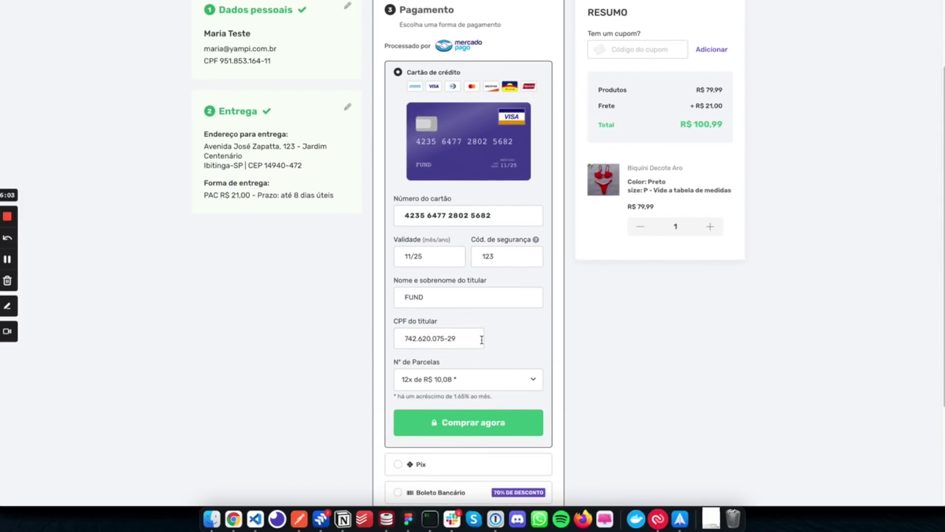
left_click(462, 423)
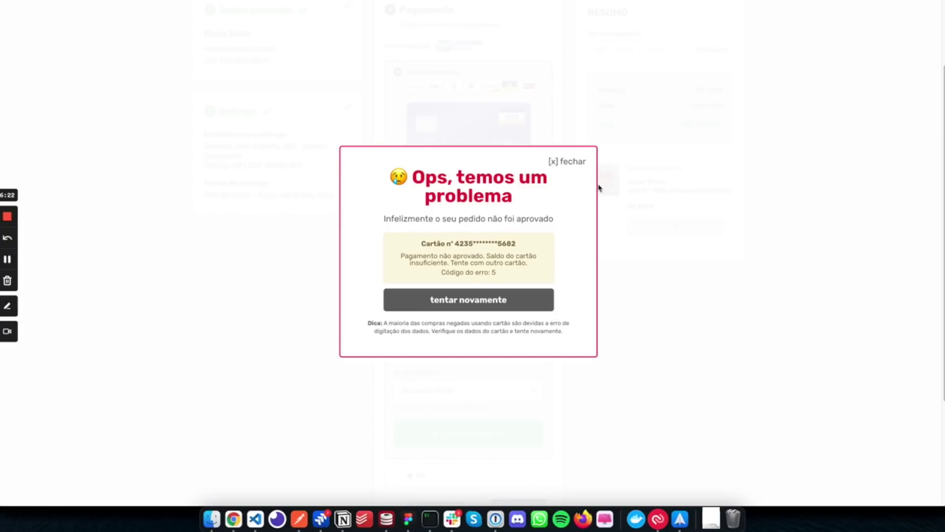
left_click(567, 162)
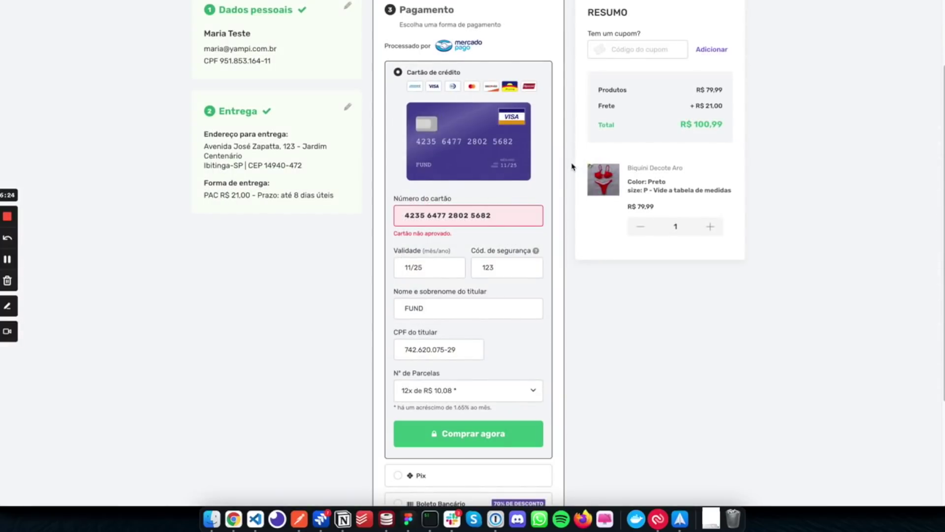
- Switch back to the Pagar.me - Minhalojateste affiliation, activate Retentativa Transparente and save the change
key("super+Tab")
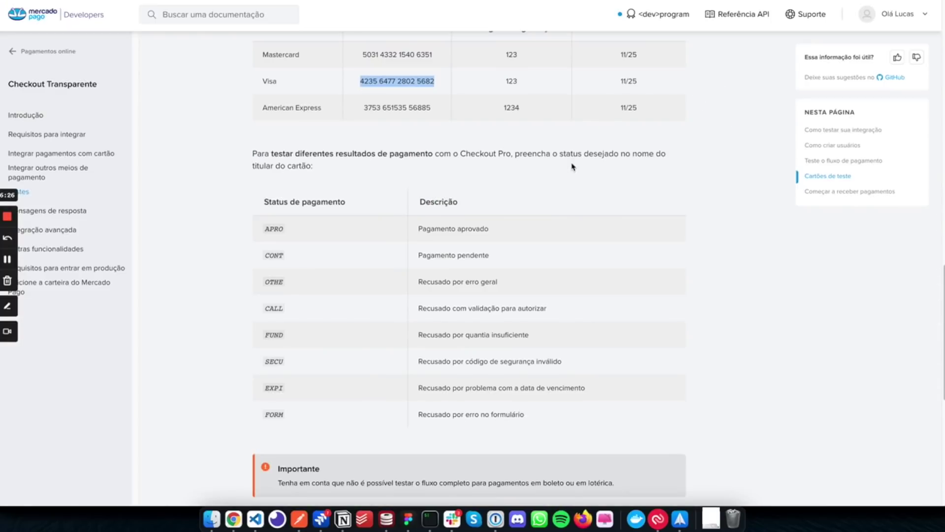
key("super+Tab")
scroll(409, 195, "down", 5)
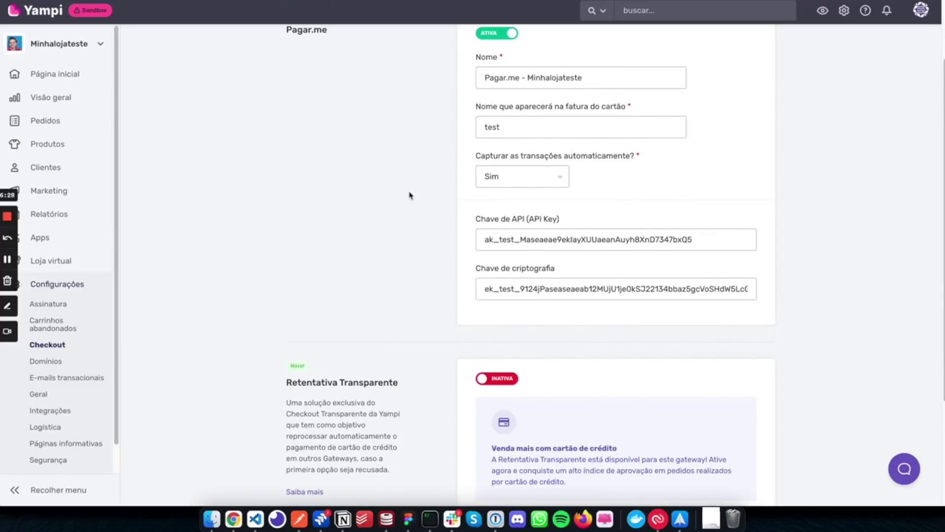
left_click(483, 238)
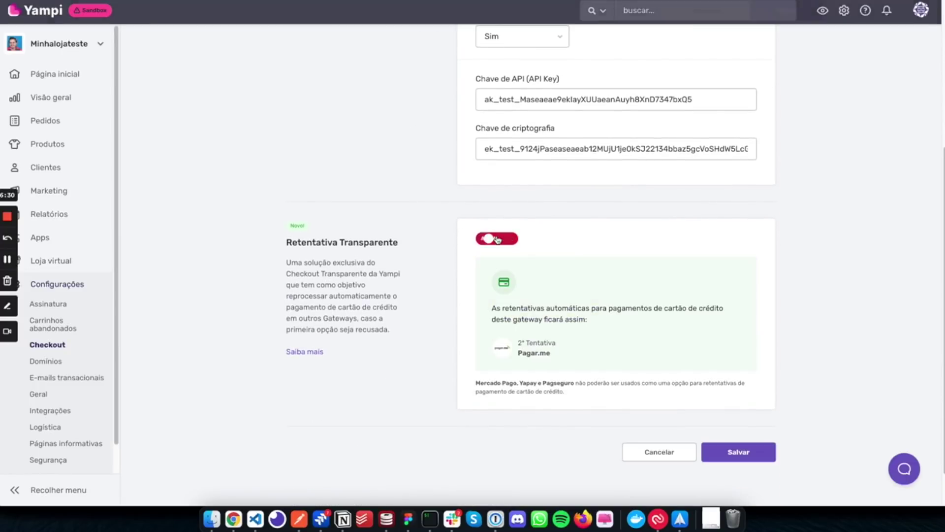
left_click(799, 17)
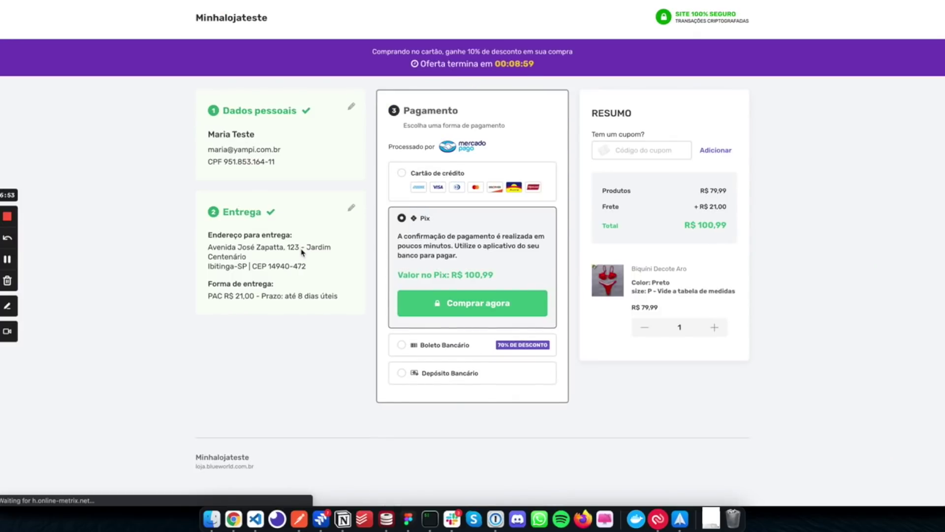
- Choose credit card as the payment method and enter the copied Visa test card number with expiry 11/25
left_click(516, 188)
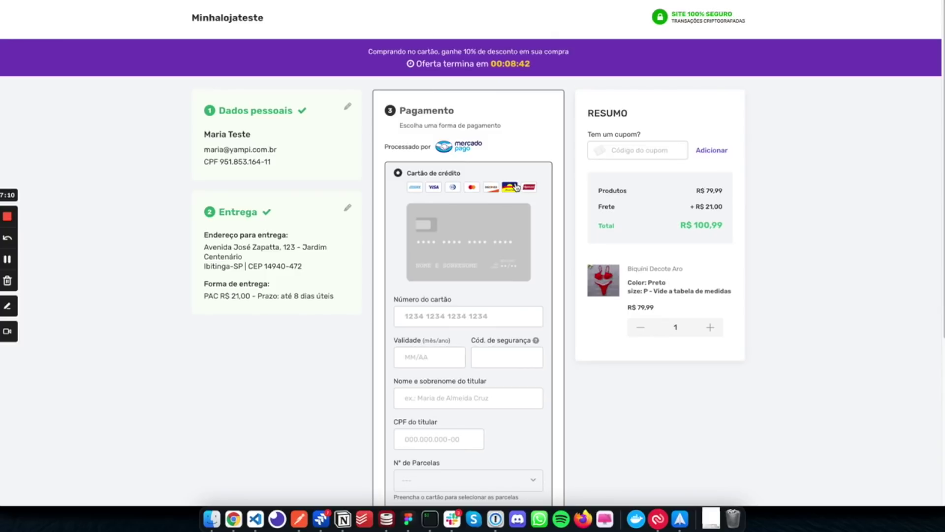
key("ctrl+Tab")
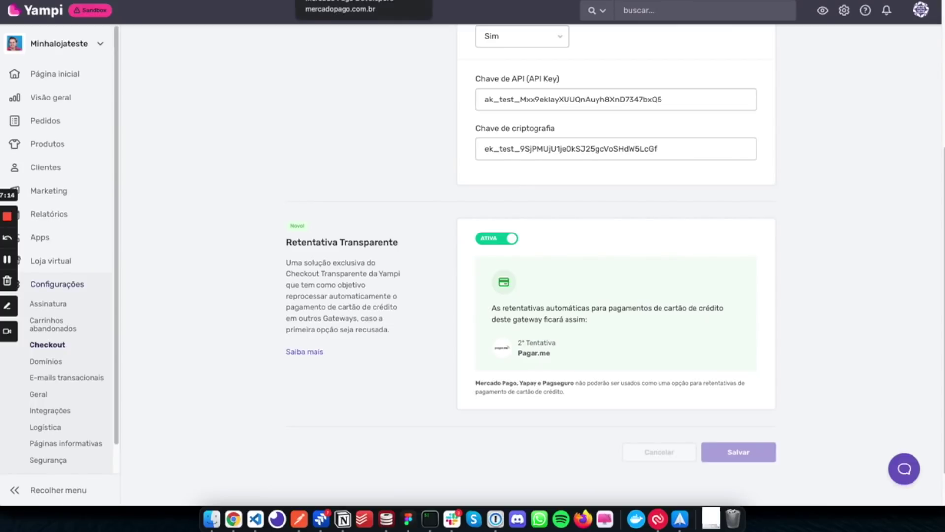
key("ctrl+Tab")
key("ctrl+Tab")
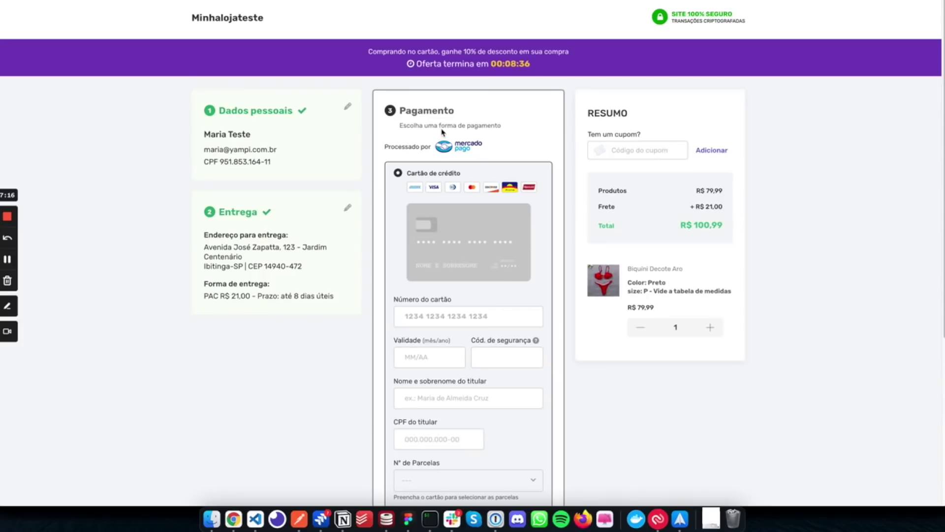
left_click(450, 318)
key("ctrl+v")
key("Tab")
type("11/25")
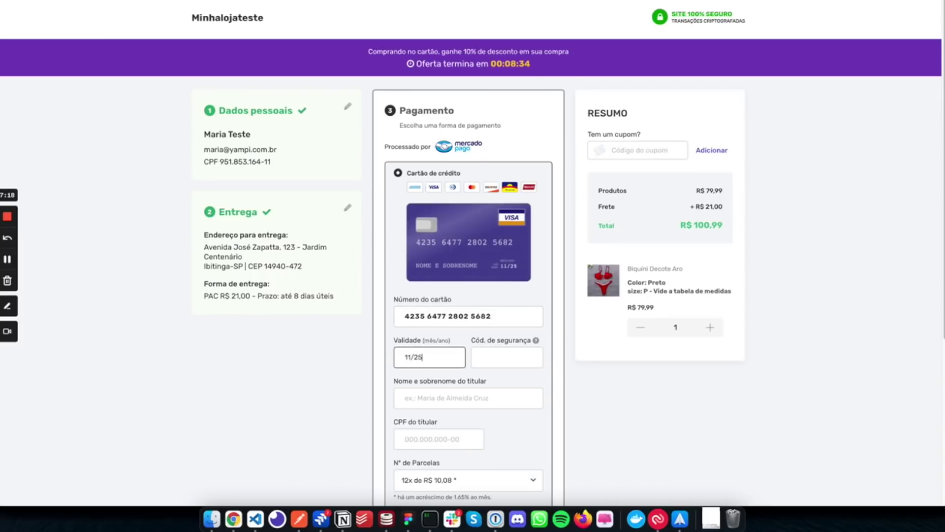
- Enter the card's security code and set the cardholder name to FUND
key("Tab")
type("123")
key("Tab")
type("FUND")
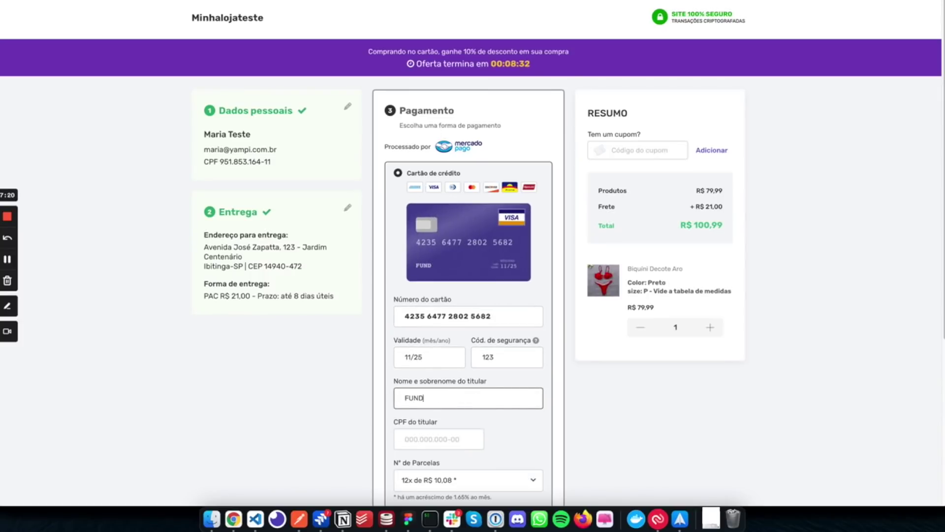
key("Tab")
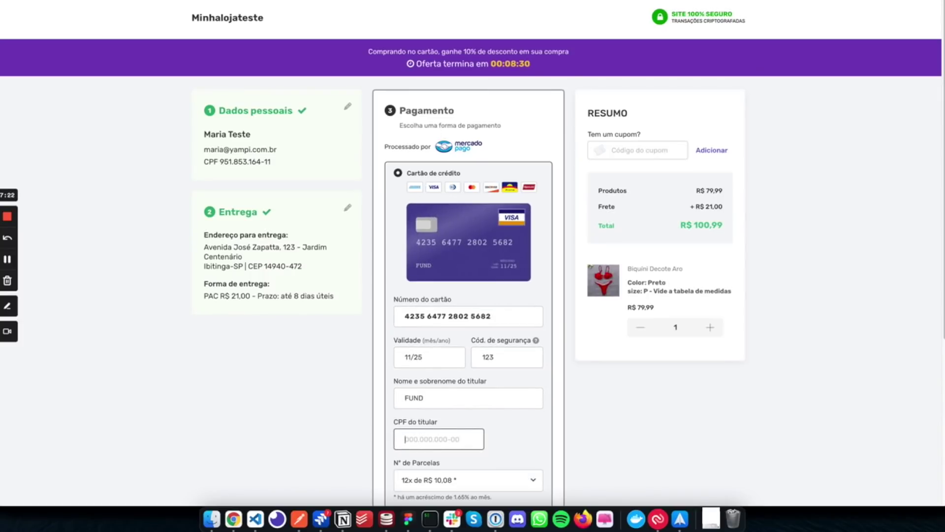
- Fill in the holder's CPF with a generated number and submit the purchase with the 12x installment option
right_click(460, 442)
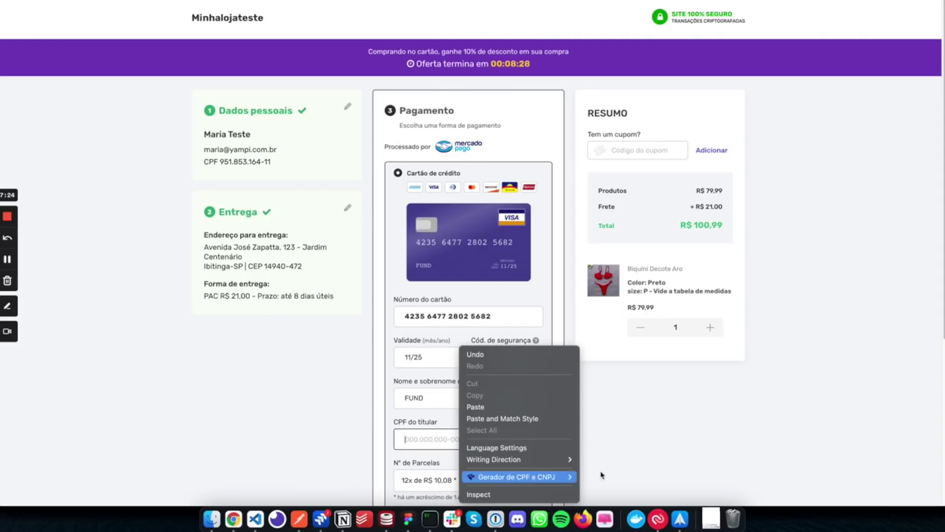
mouse_move(574, 484)
left_click(636, 388)
scroll(574, 326, "down", 2)
scroll(574, 326, "down", 3)
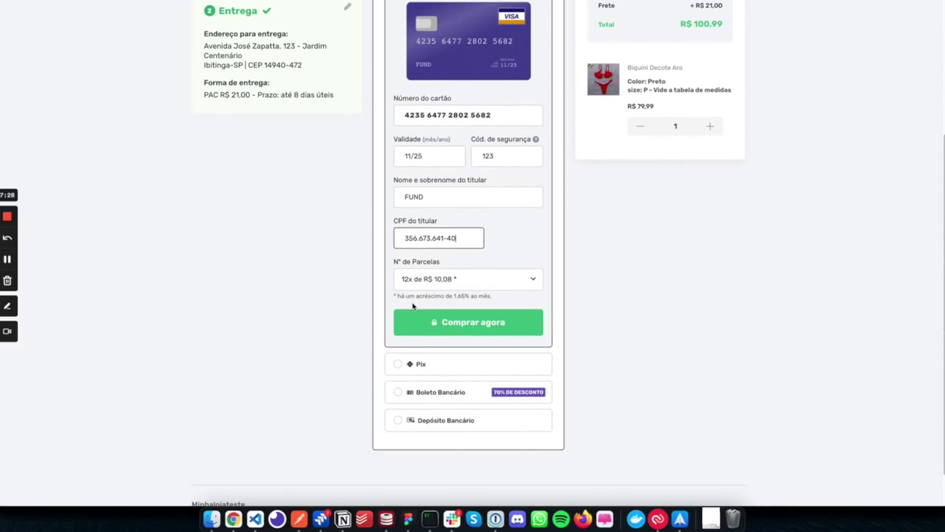
left_click(443, 325)
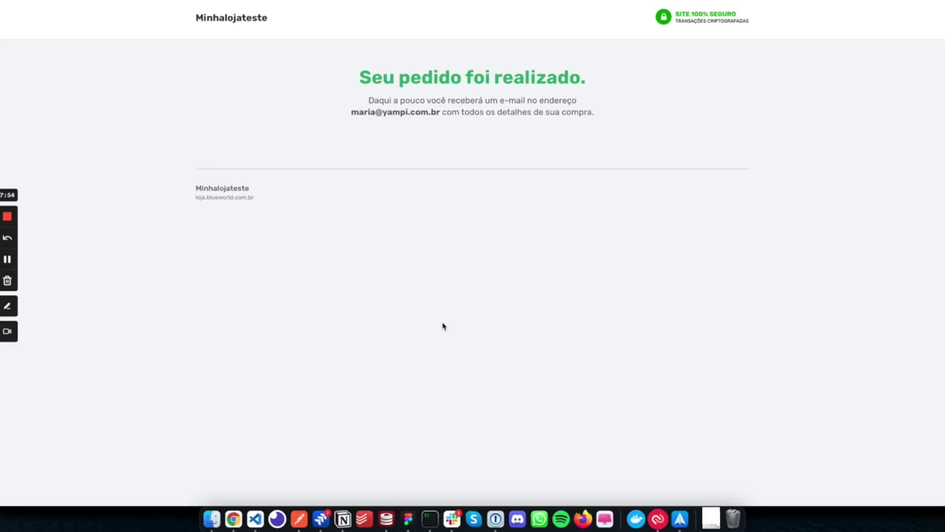
- Return to the Yampi admin and open the newest order in the full orders list
key("super+Tab")
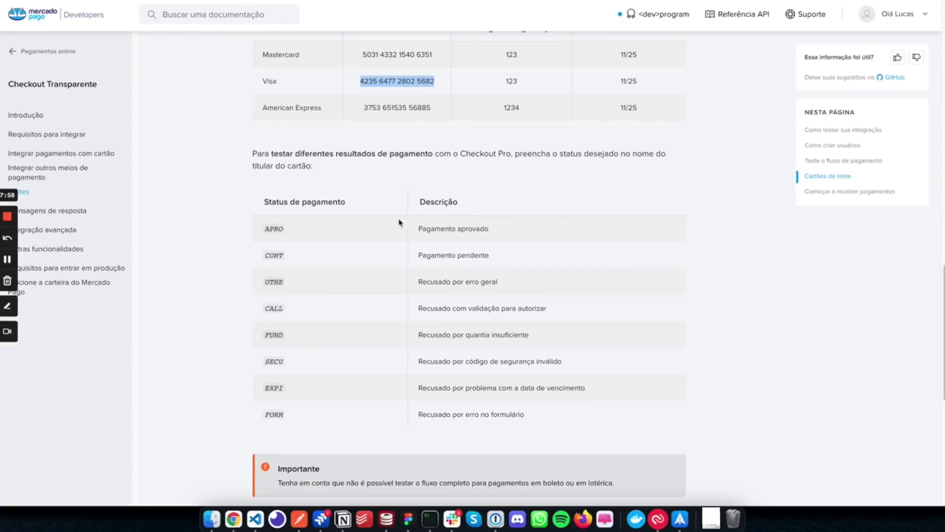
key("super+Tab")
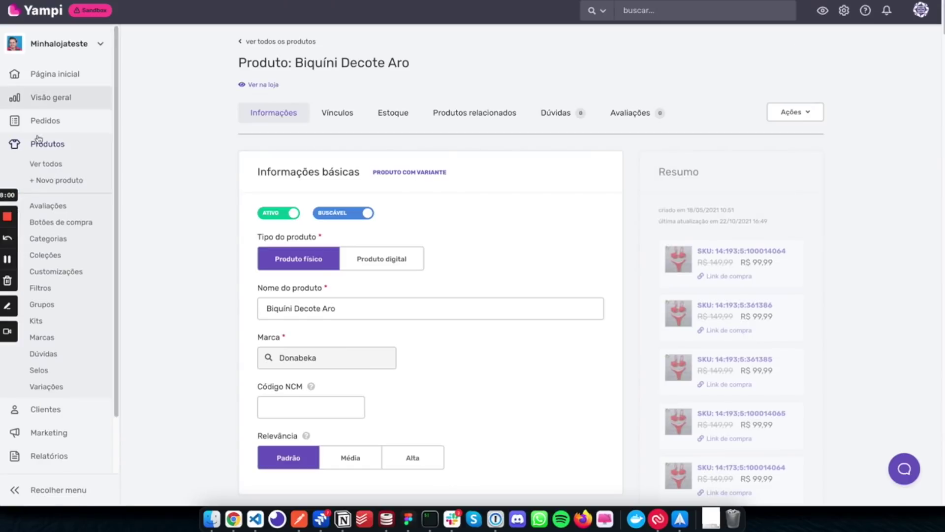
left_click(52, 122)
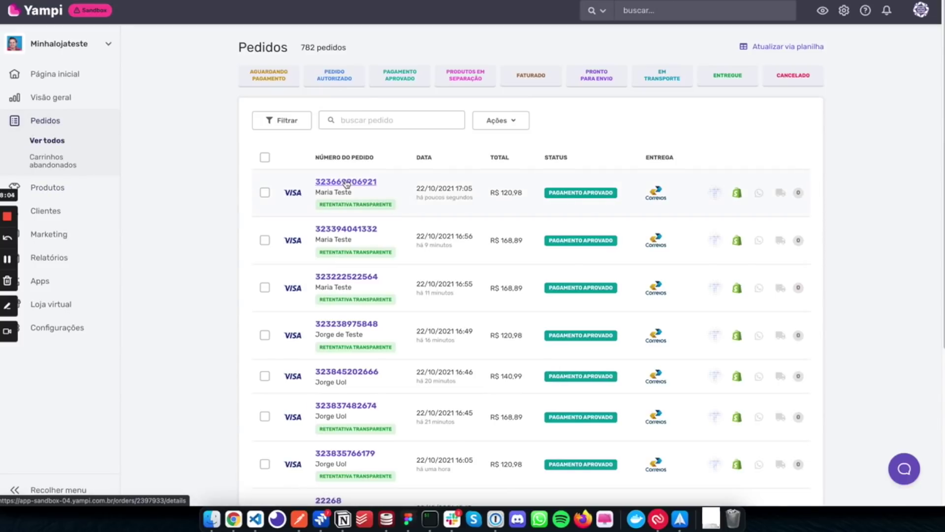
left_click(347, 182)
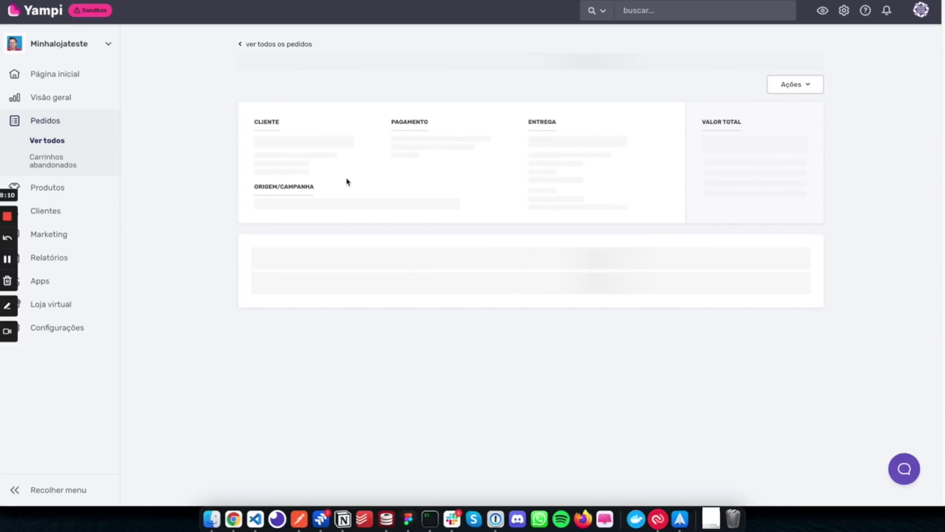
- View the order's transactions and check the processing gateway and the Retentativa Transparente tag in the customer details
left_click(344, 260)
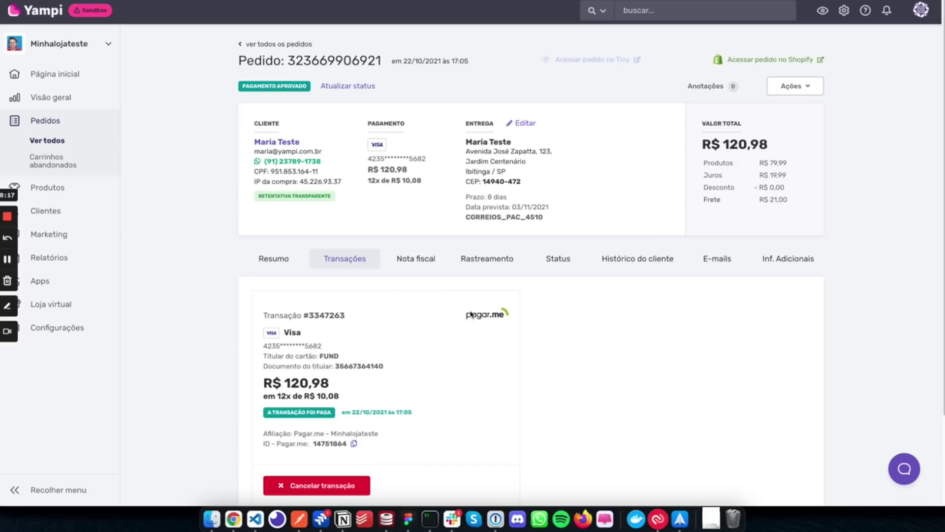
left_click_drag(257, 196, 338, 202)
left_click(338, 202)
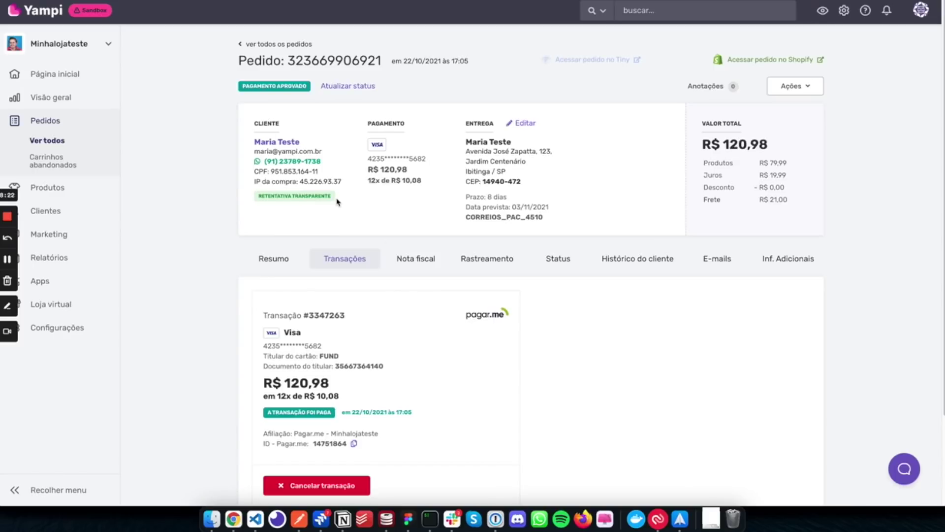